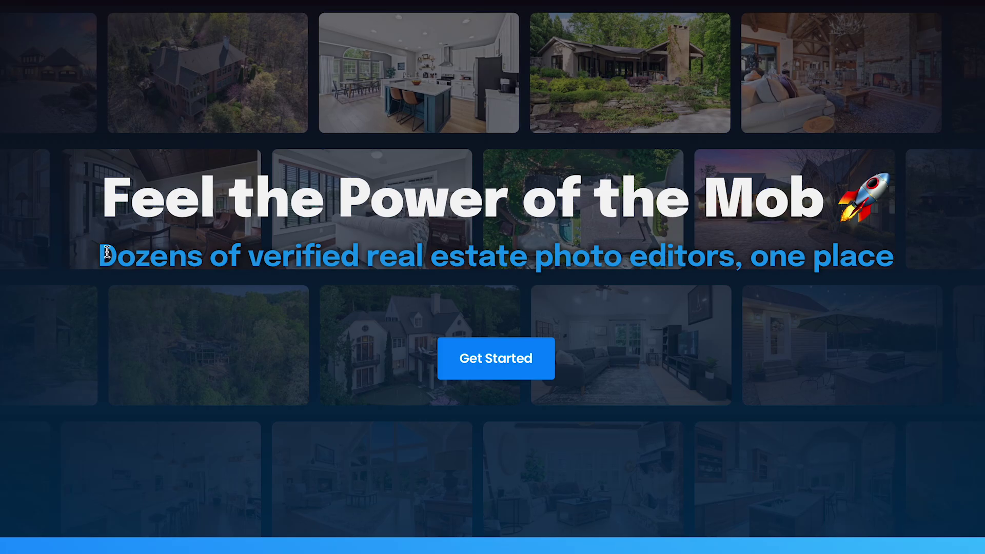
# Browse Pixlmob's feature overview down to the editor marketplace with $0.40–$1.00 starting prices.
pyautogui.moveTo(98, 255); pyautogui.dragTo(893, 252)
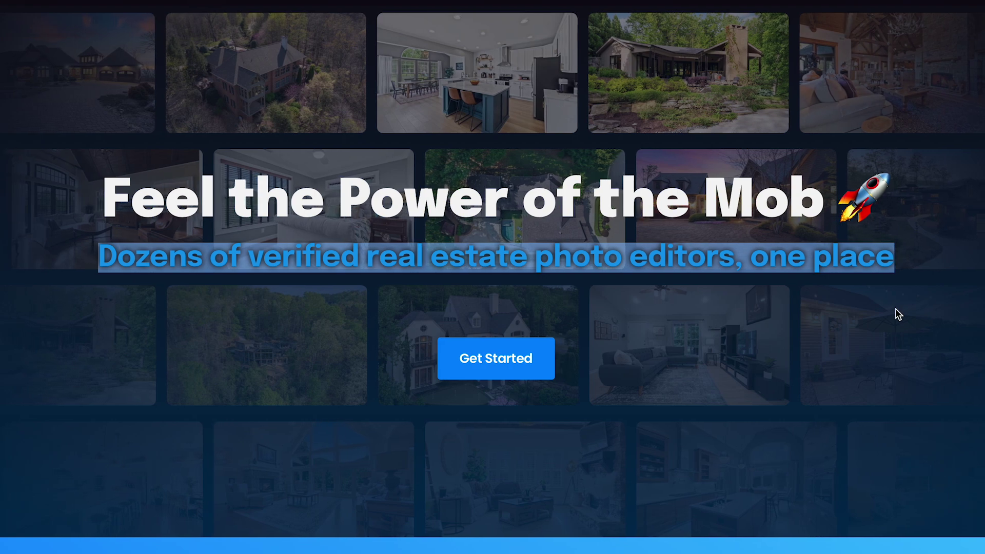
pyautogui.scroll(-5, 679, 152)
pyautogui.scroll(-5, 684, 166)
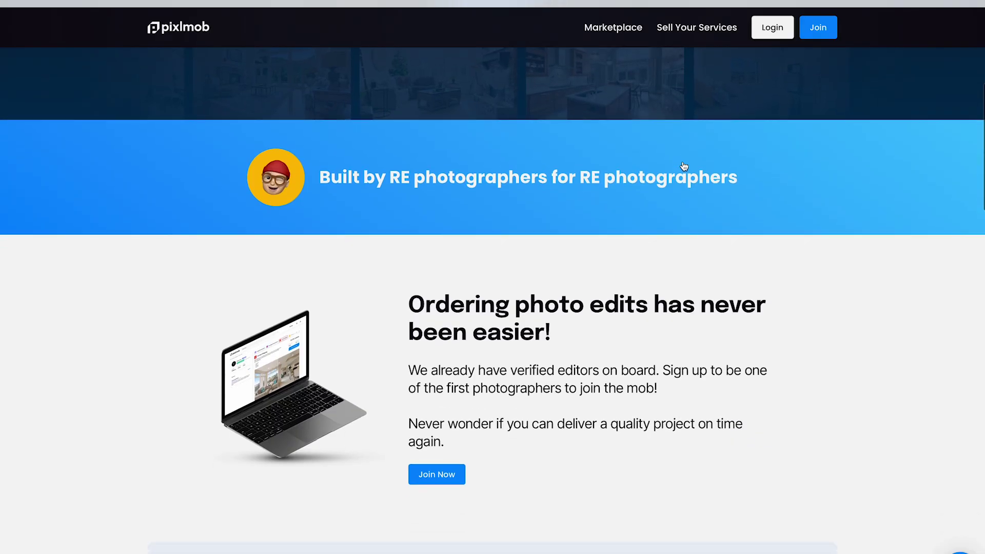
pyautogui.scroll(-3, 684, 166)
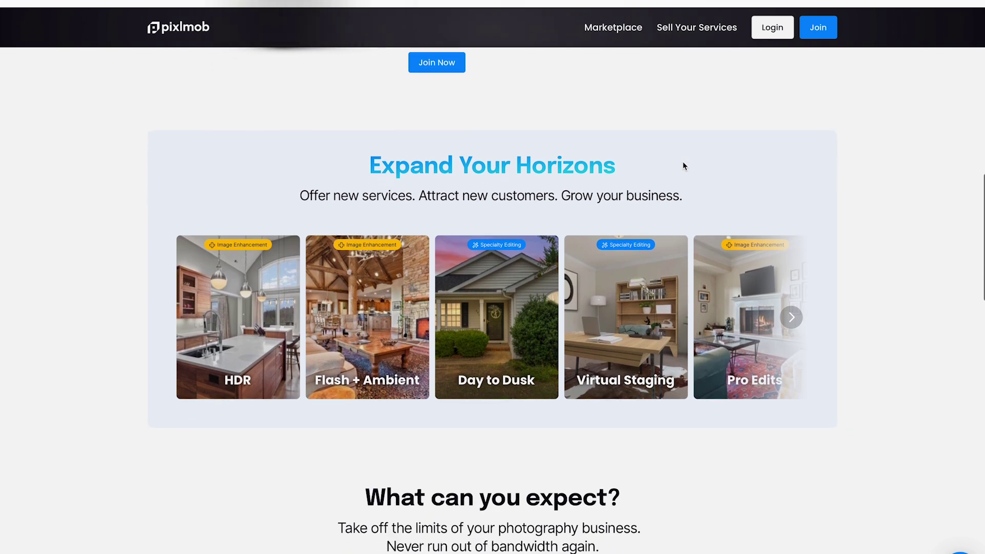
pyautogui.scroll(-4, 348, 465)
pyautogui.scroll(-5, 349, 465)
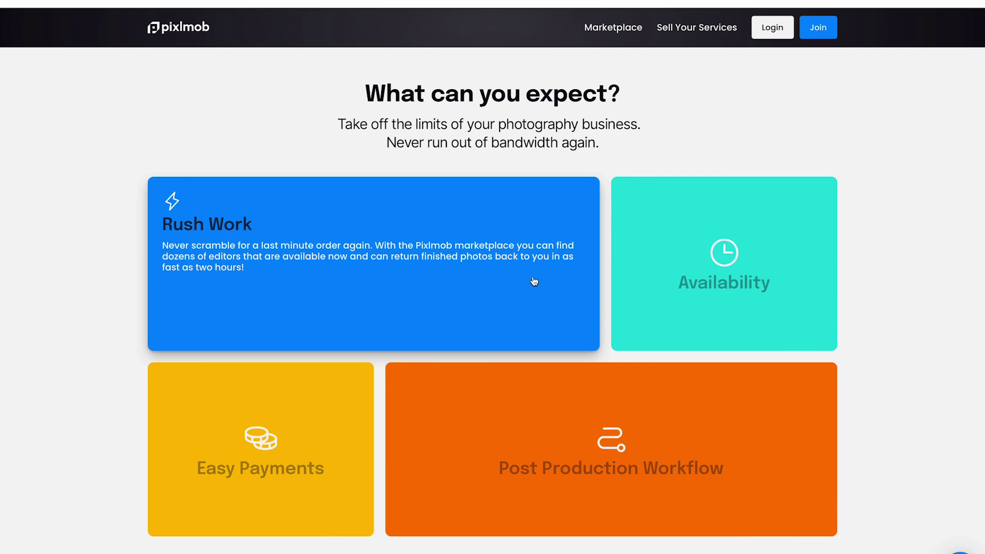
pyautogui.moveTo(635, 279)
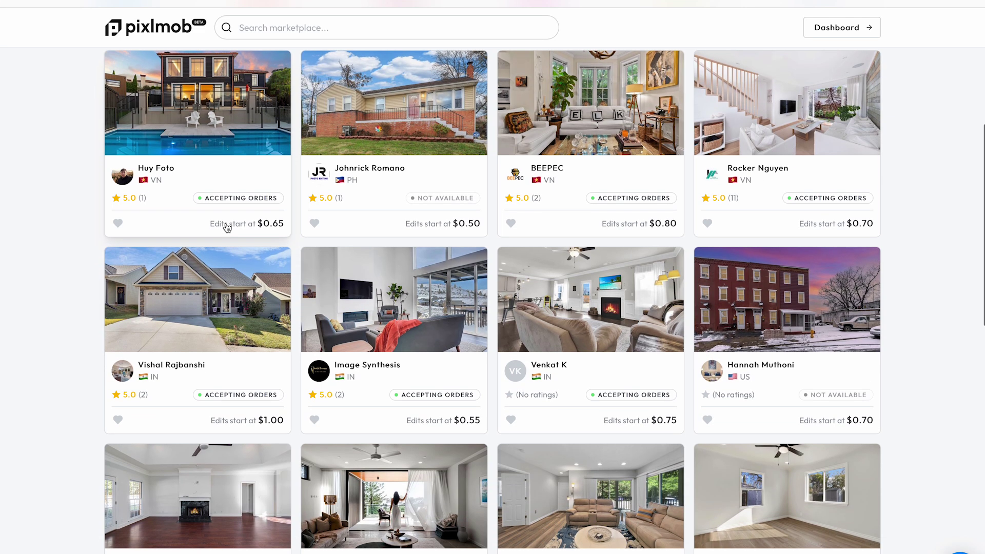
pyautogui.scroll(-3, 226, 226)
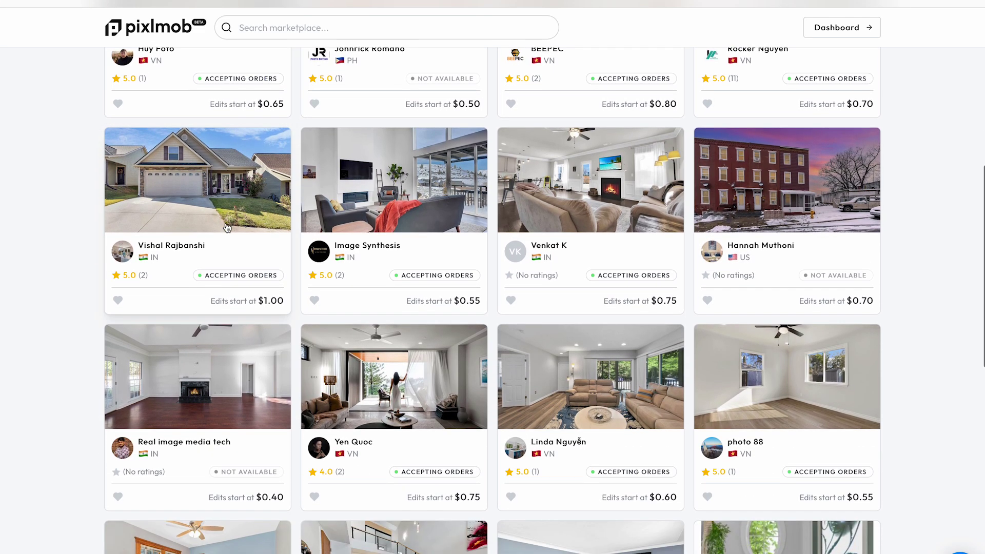
# Review an editor profile's before/after photo and review, plus its HDR Blending and Water in Pool services.
pyautogui.scroll(-5, 228, 228)
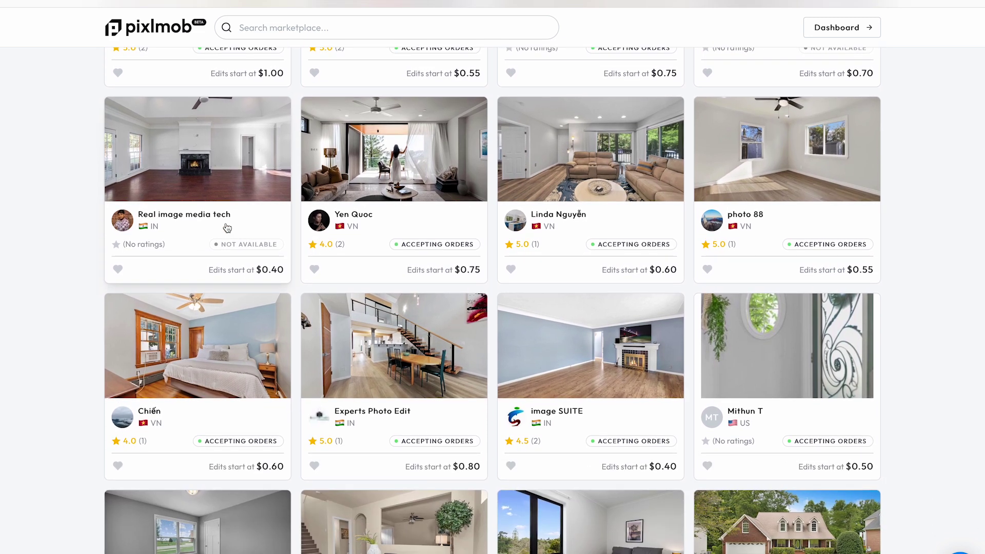
pyautogui.scroll(-5, 228, 228)
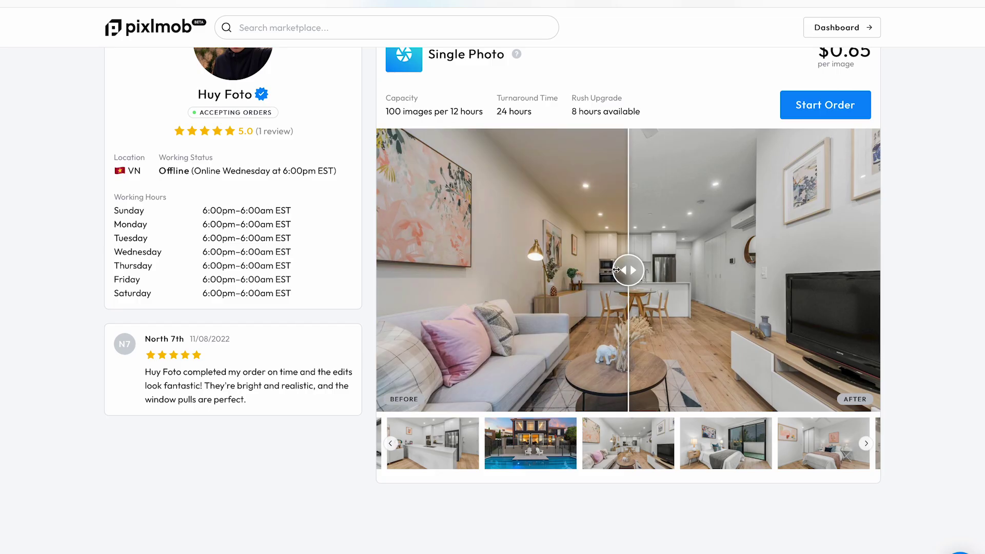
pyautogui.moveTo(617, 270); pyautogui.dragTo(337, 299)
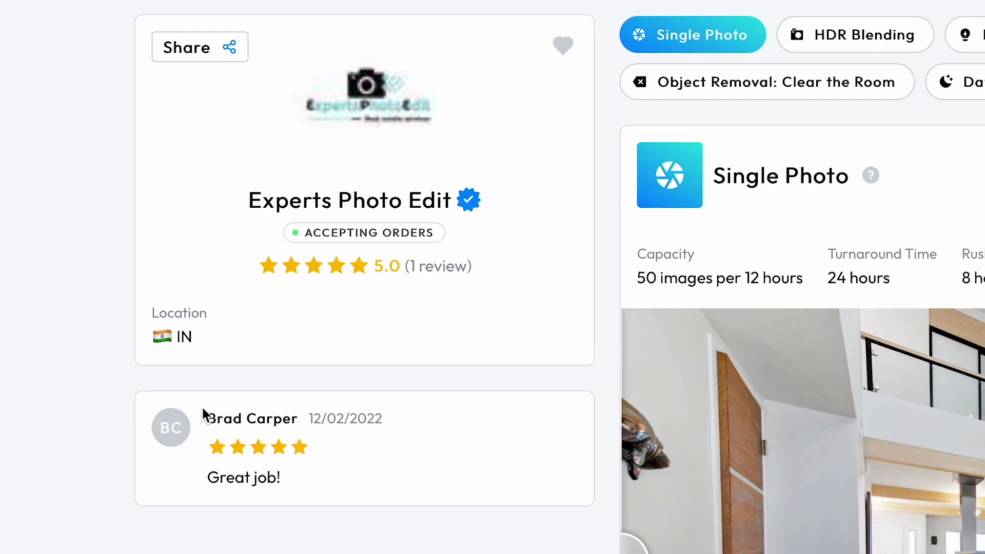
pyautogui.moveTo(205, 411); pyautogui.dragTo(453, 504)
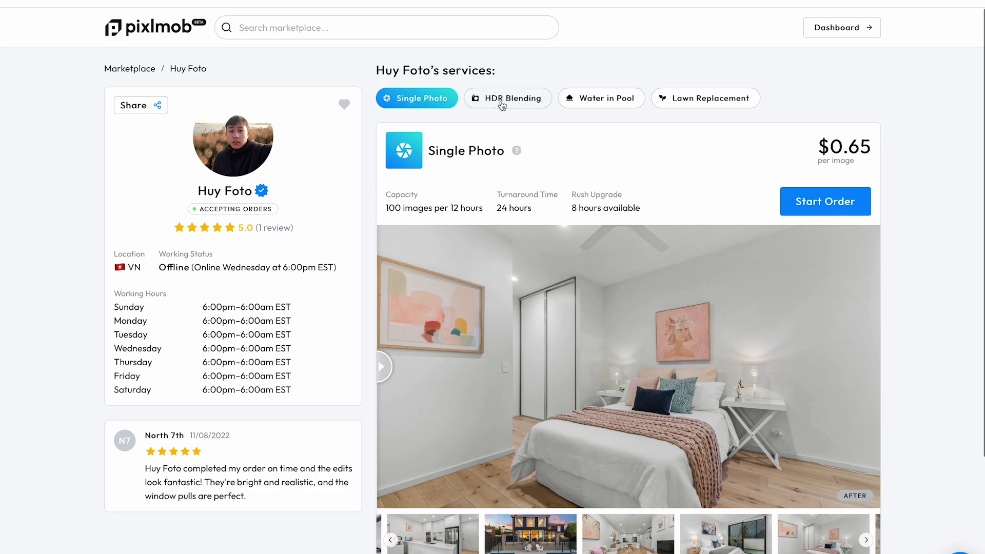
pyautogui.click(503, 101)
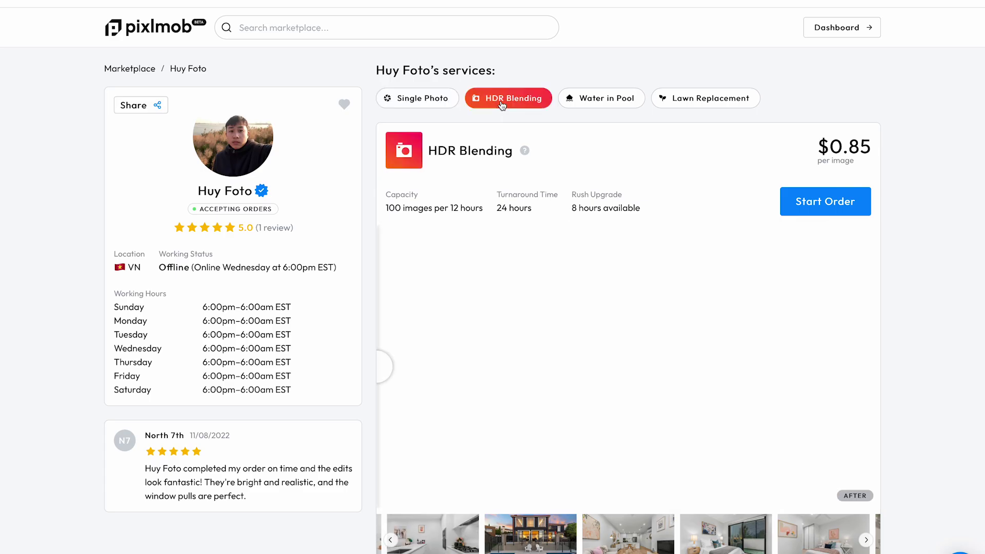
pyautogui.click(583, 105)
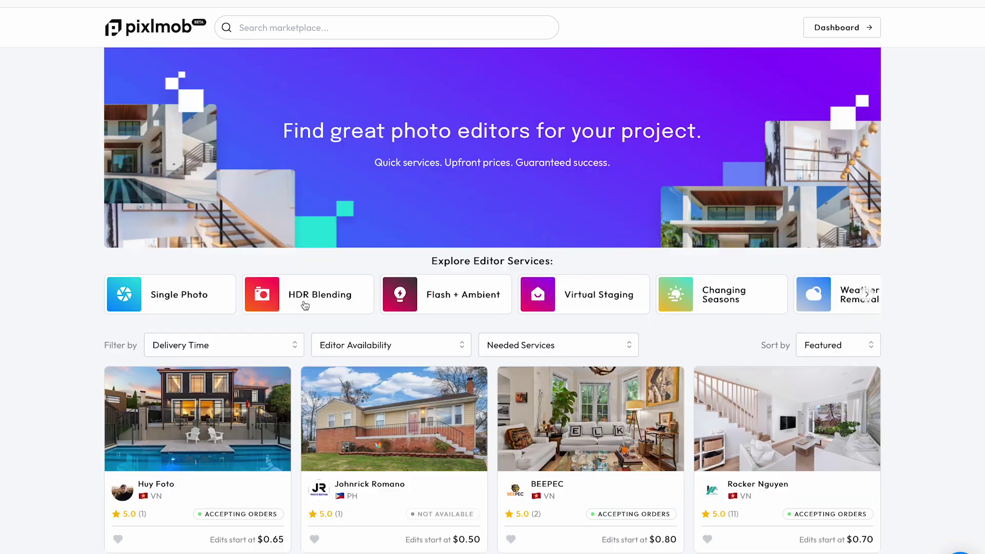
# Open the HDR Blending service page and scroll through its editor listings and prices.
pyautogui.click(305, 306)
pyautogui.scroll(-2, 316, 345)
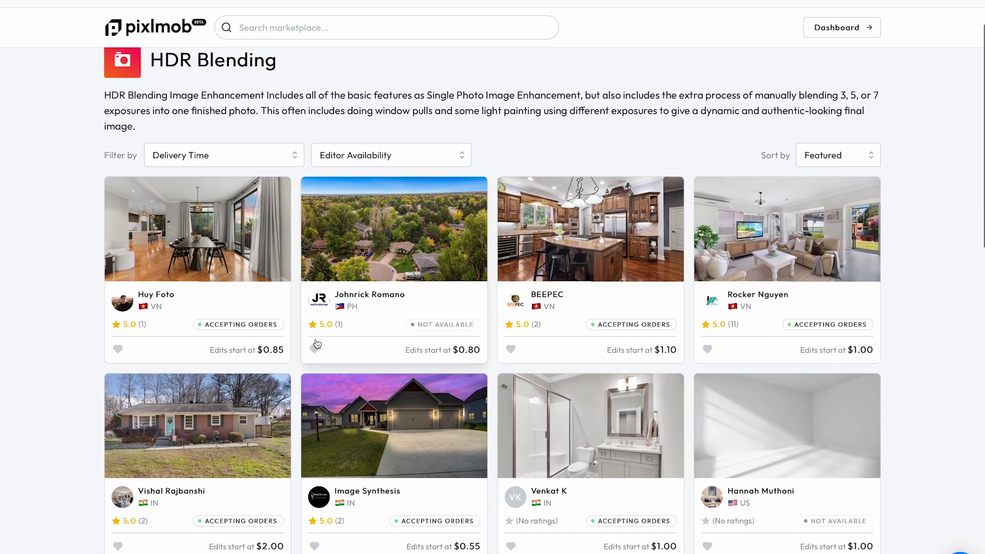
pyautogui.scroll(-2, 316, 343)
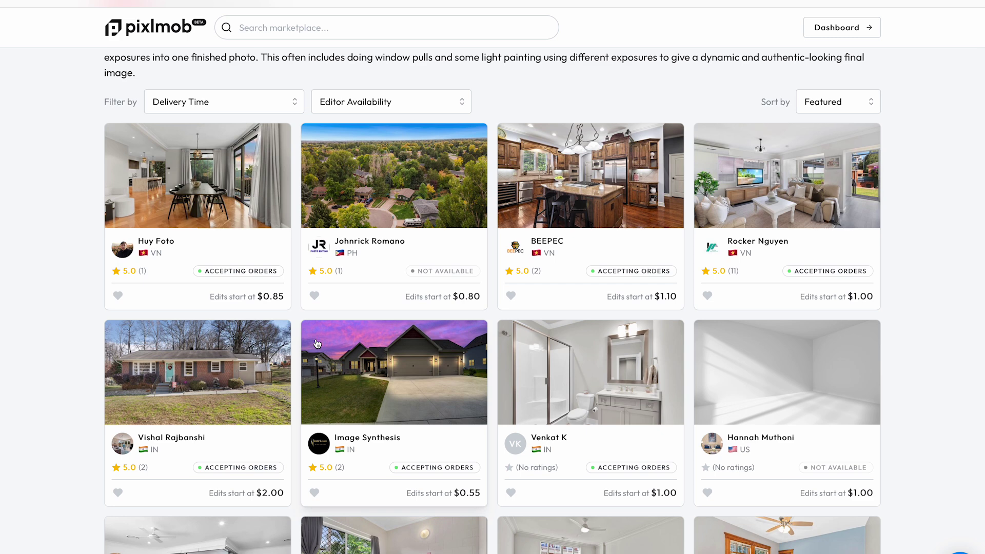
pyautogui.scroll(-8, 317, 344)
pyautogui.scroll(-6, 317, 344)
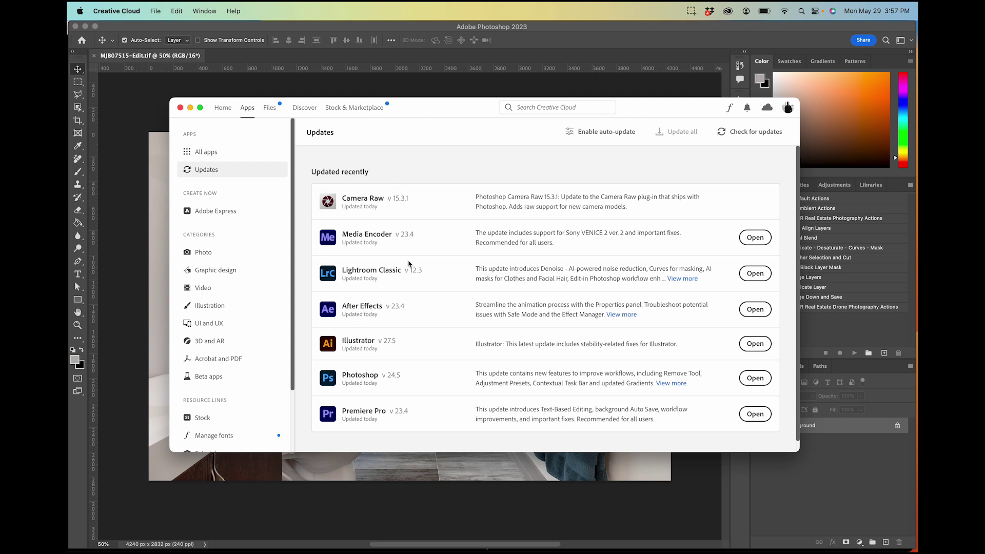
# View Creative Cloud's Beta apps with Photoshop (Beta) installed, then return to Photoshop.
pyautogui.click(109, 11)
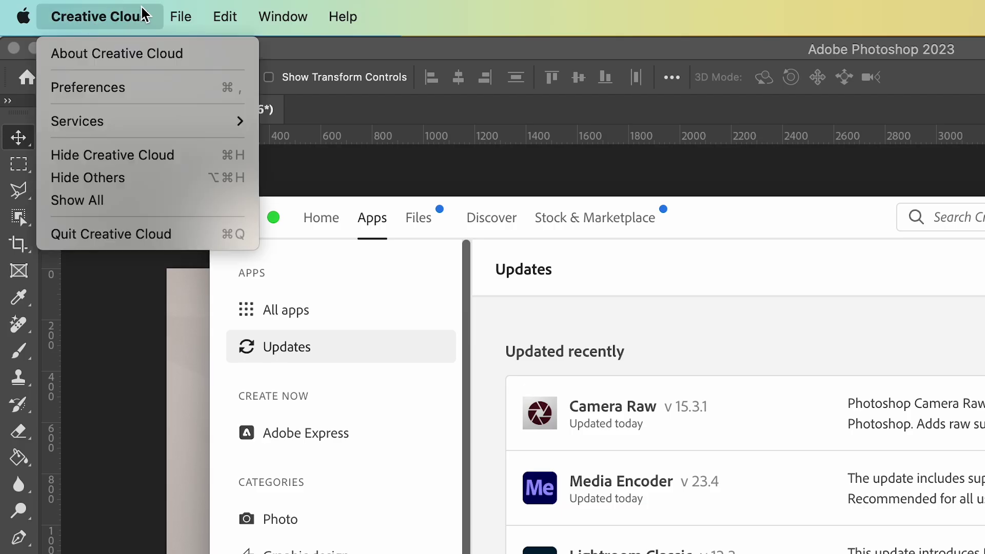
pyautogui.click(146, 14)
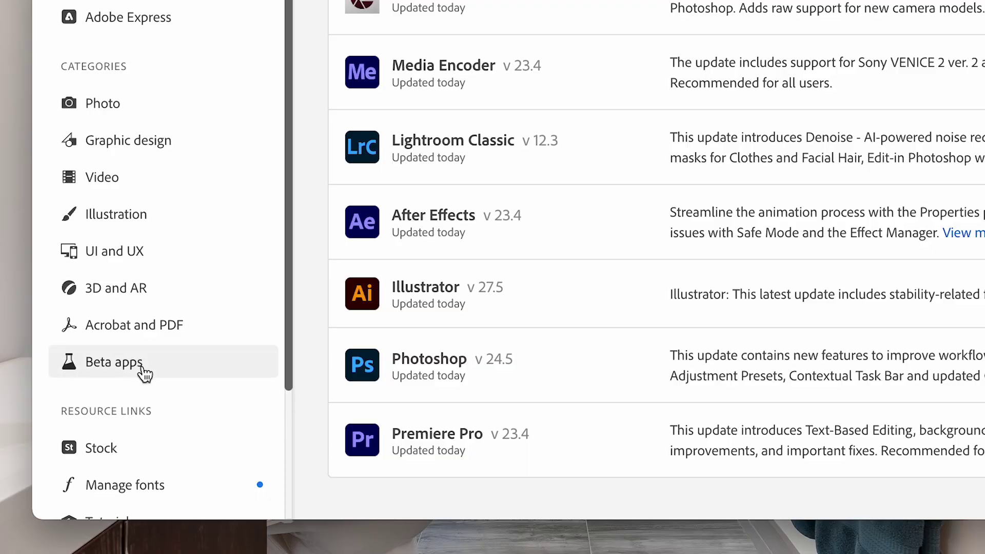
pyautogui.click(115, 377)
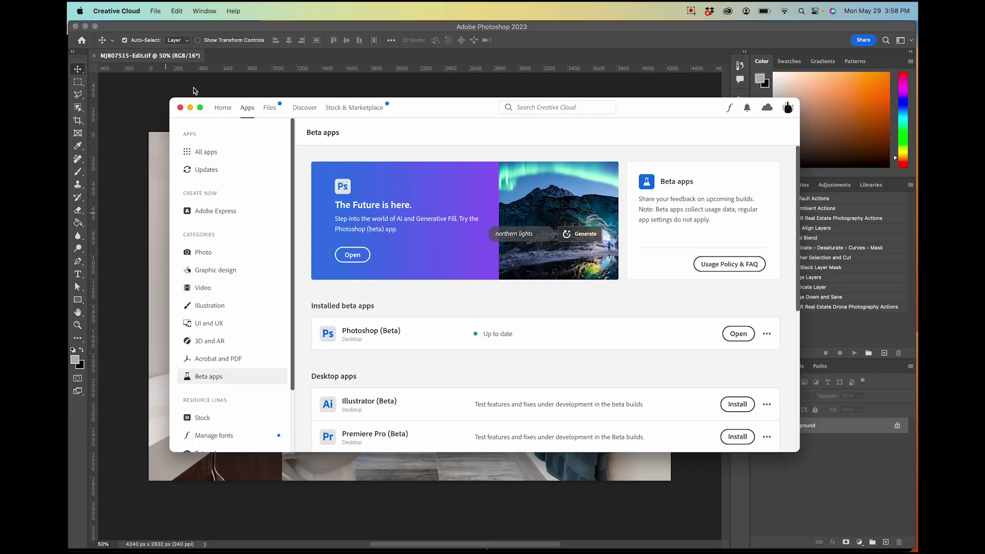
pyautogui.press('super+Tab')
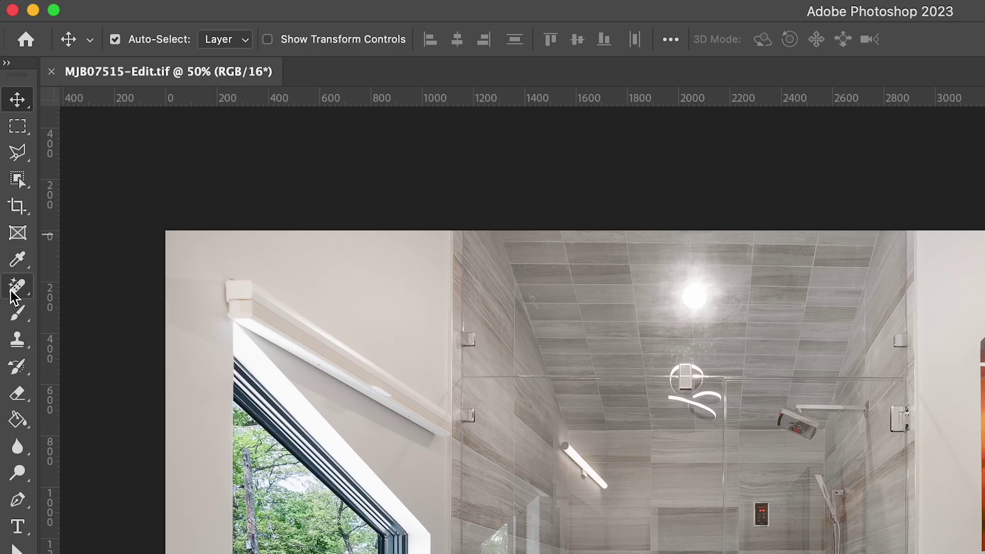
# Select the Remove Tool and zoom in on the shower's glass door.
pyautogui.click(78, 158)
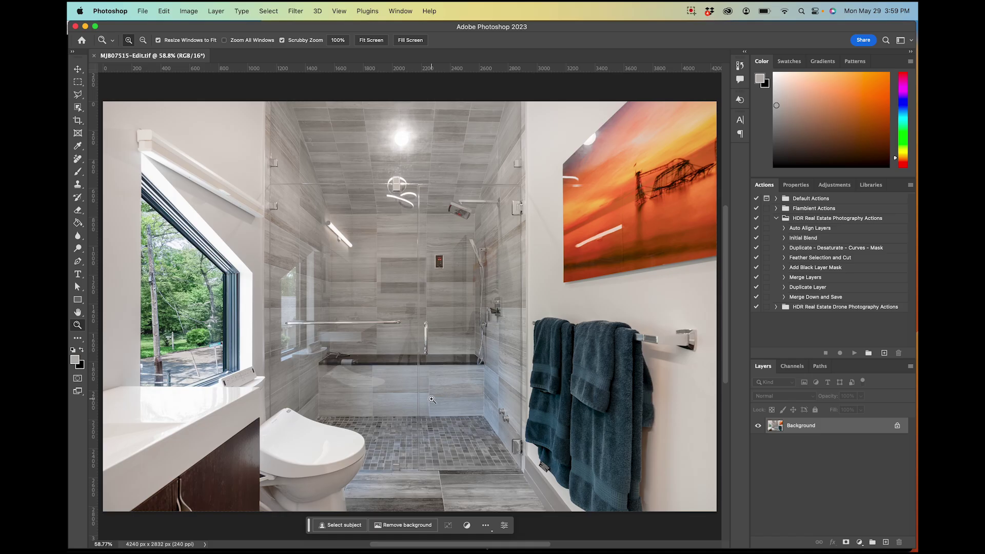
pyautogui.moveTo(405, 367); pyautogui.dragTo(424, 272)
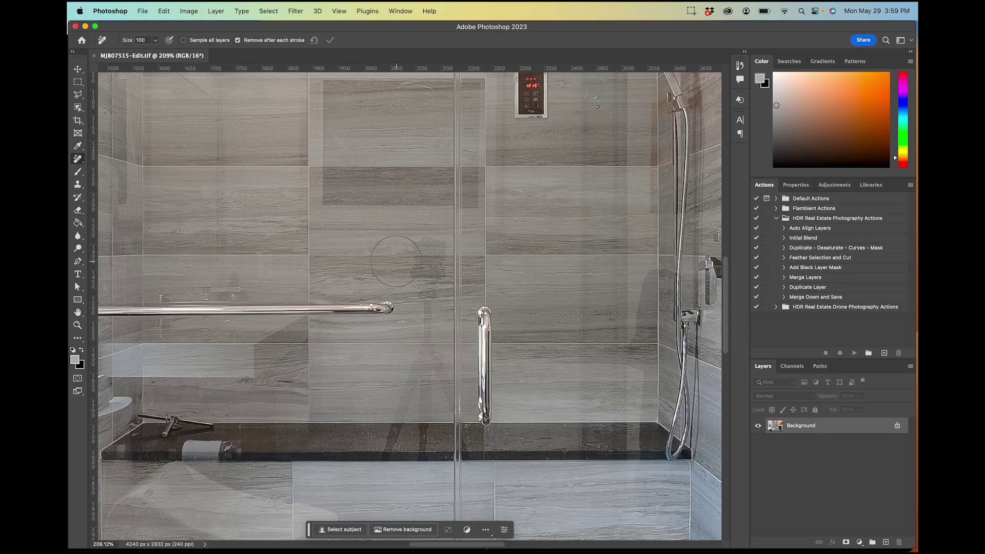
# Erase the reflection beside the glass door and the squeegee on the shower bench.
pyautogui.moveTo(430, 249); pyautogui.dragTo(420, 352)
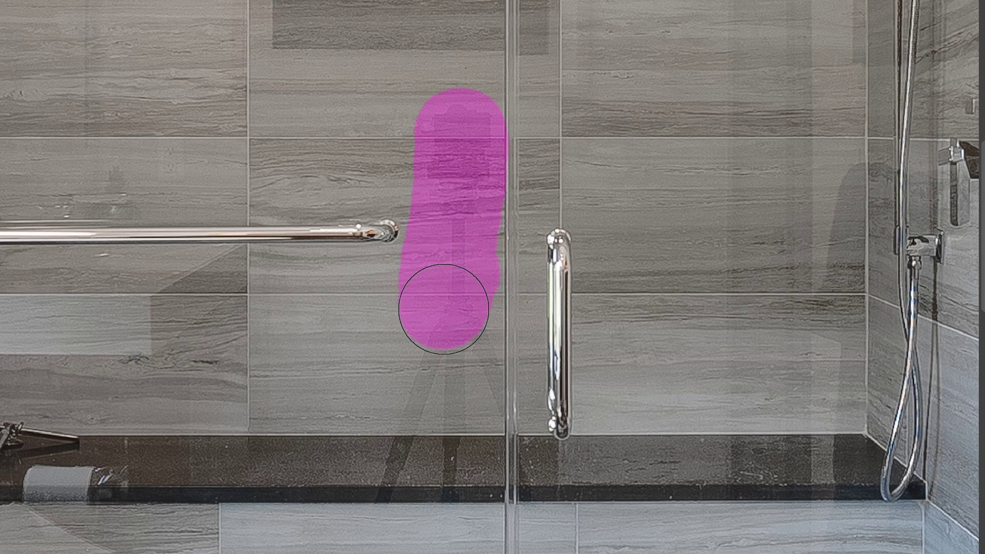
pyautogui.moveTo(444, 310); pyautogui.dragTo(418, 391)
pyautogui.moveTo(390, 467); pyautogui.dragTo(408, 480)
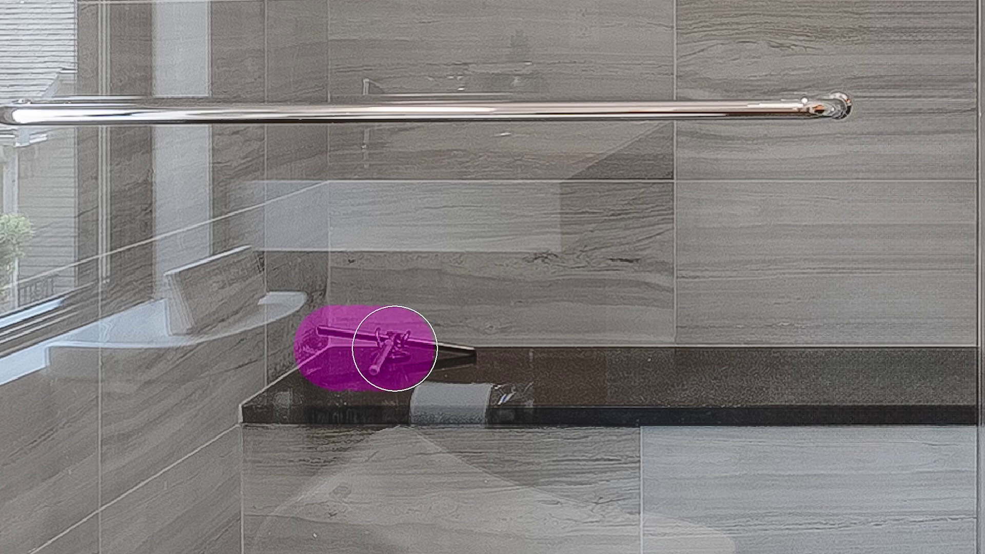
pyautogui.moveTo(395, 349); pyautogui.dragTo(462, 344)
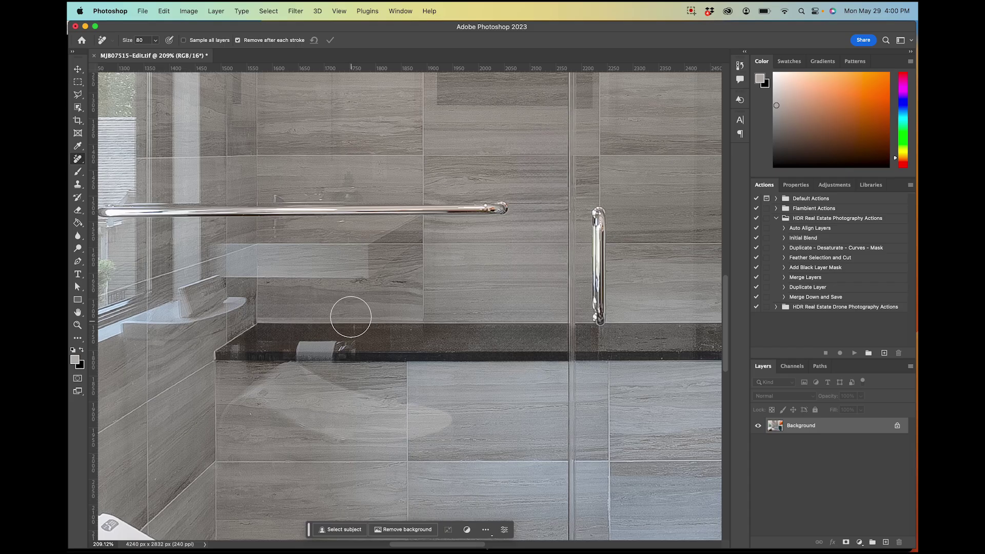
pyautogui.moveTo(420, 341)
pyautogui.mouseDown()
pyautogui.moveTo(341, 357)
pyautogui.moveTo(286, 352)
pyautogui.moveTo(343, 156)
pyautogui.moveTo(385, 174)
pyautogui.moveTo(396, 233)
pyautogui.moveTo(440, 319)
pyautogui.mouseUp()
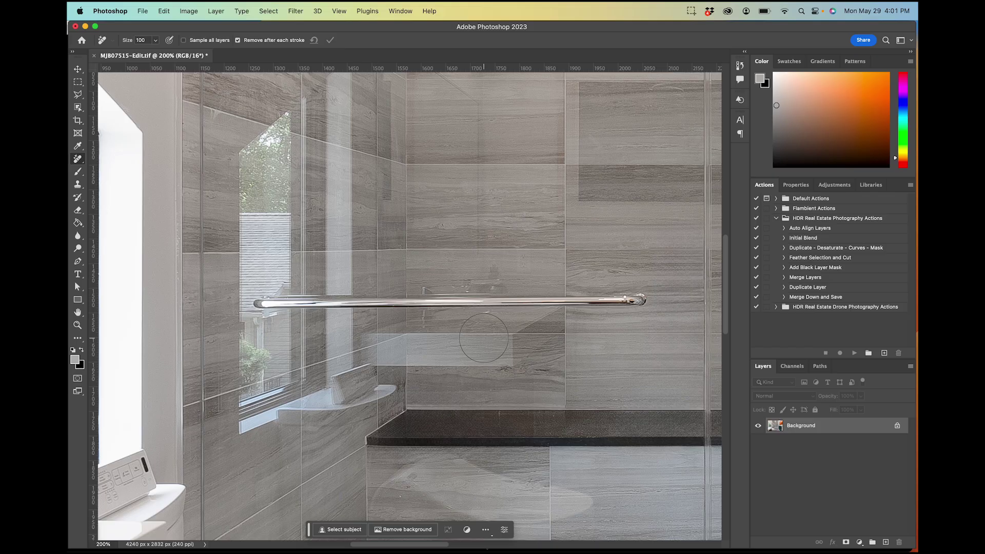
# Erase the towel bar reflection and wall-tile reflections, and clean up the misaligned tile seam.
pyautogui.moveTo(259, 300); pyautogui.dragTo(634, 305)
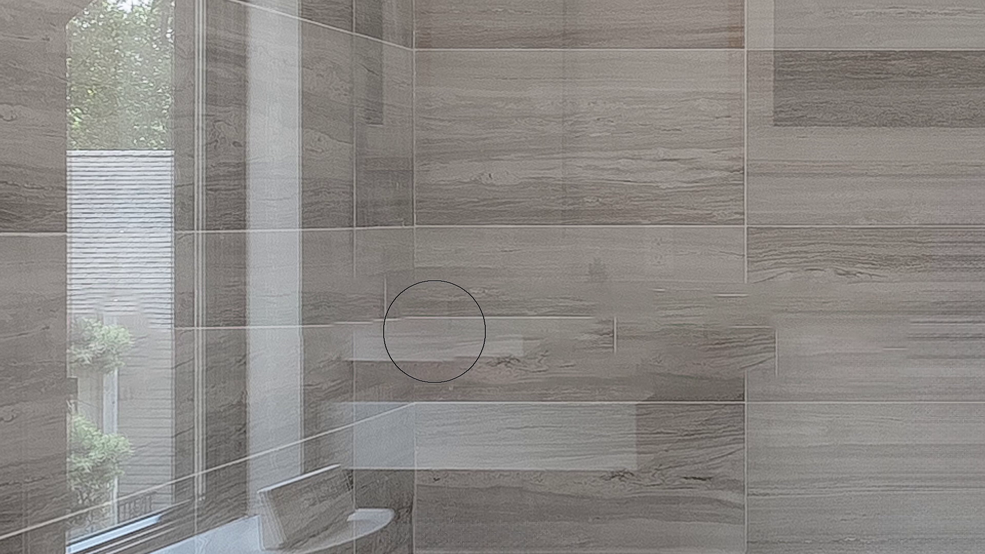
pyautogui.moveTo(363, 308)
pyautogui.mouseDown()
pyautogui.moveTo(638, 319)
pyautogui.moveTo(347, 325)
pyautogui.moveTo(359, 354)
pyautogui.mouseUp()
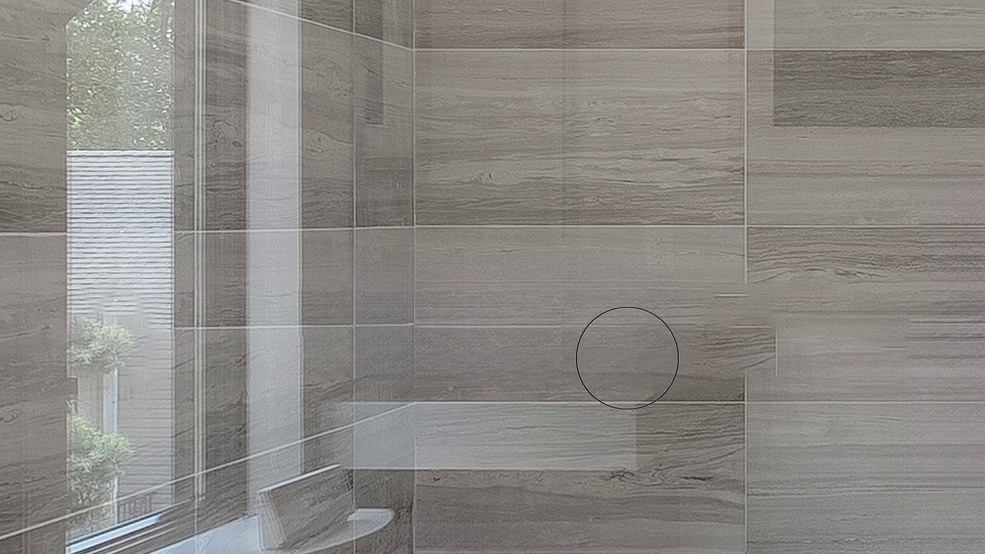
pyautogui.moveTo(738, 282)
pyautogui.mouseDown()
pyautogui.moveTo(734, 394)
pyautogui.moveTo(737, 334)
pyautogui.mouseUp()
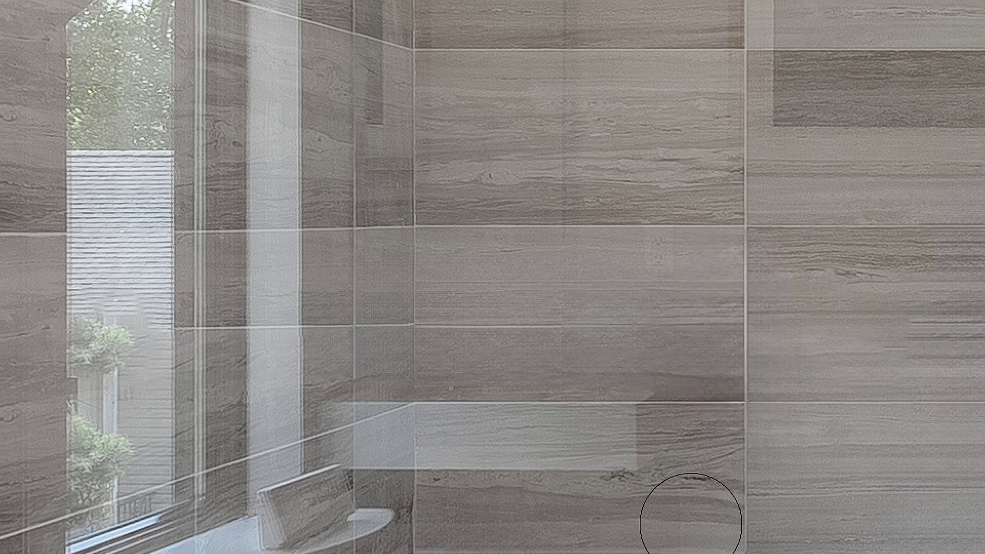